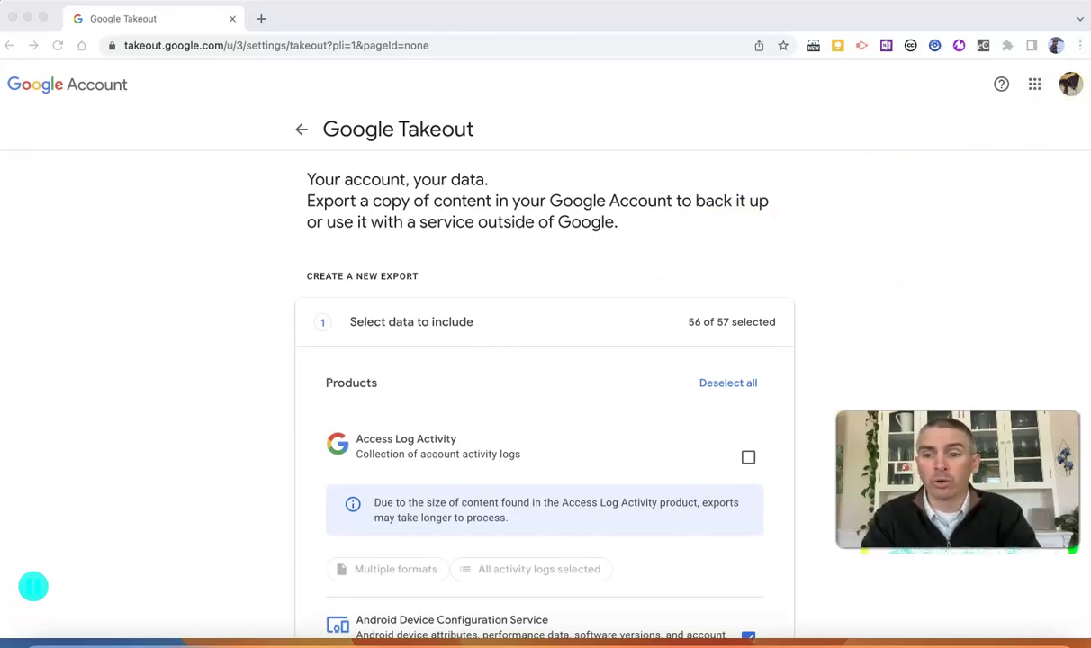
- Clear every product from the Takeout export selection with Deselect all
{"action": "scroll", "coordinate": [667, 421], "scroll_direction": "down", "scroll_amount": 1}
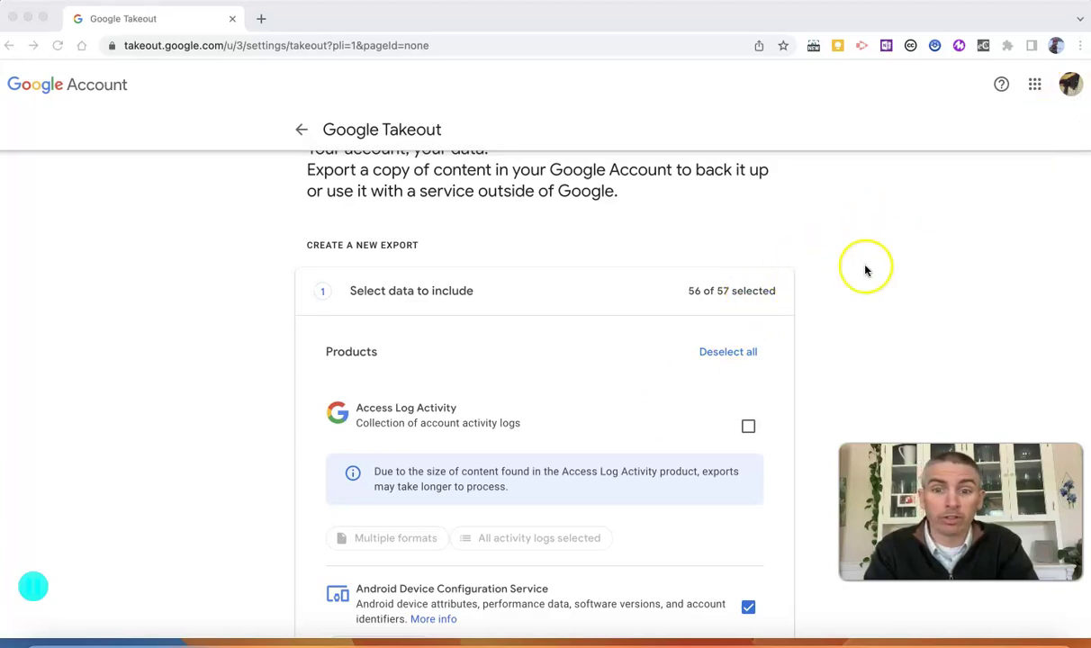
{"action": "left_click", "coordinate": [816, 335]}
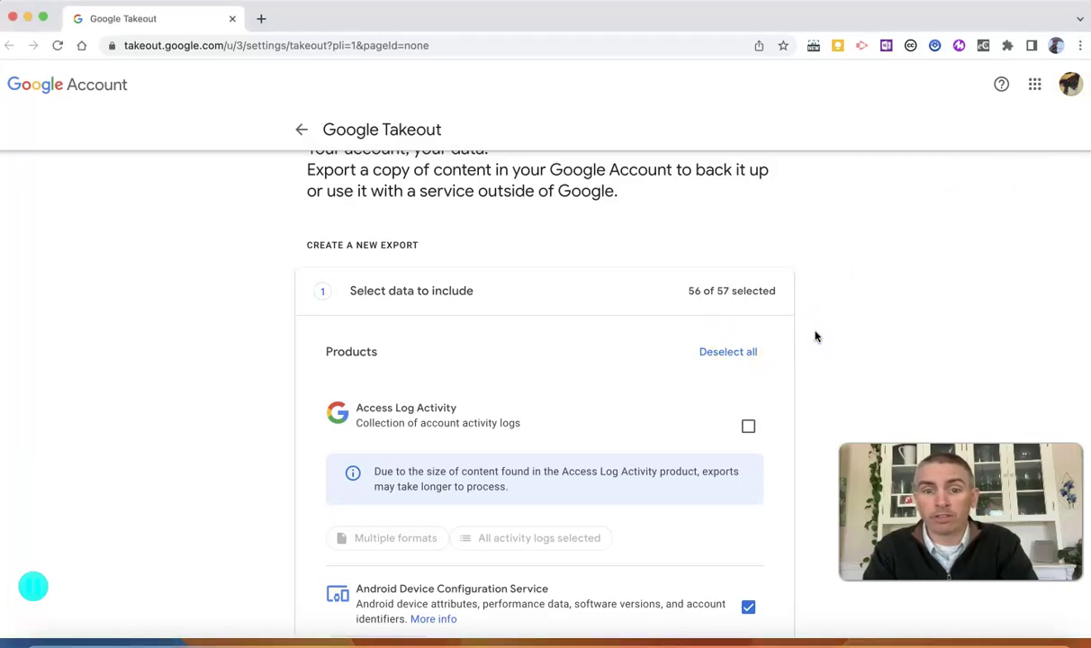
{"action": "left_click", "coordinate": [724, 351]}
{"action": "left_click", "coordinate": [618, 367]}
{"action": "scroll", "coordinate": [619, 369], "scroll_direction": "down", "scroll_amount": 5}
{"action": "scroll", "coordinate": [618, 370], "scroll_direction": "down", "scroll_amount": 3}
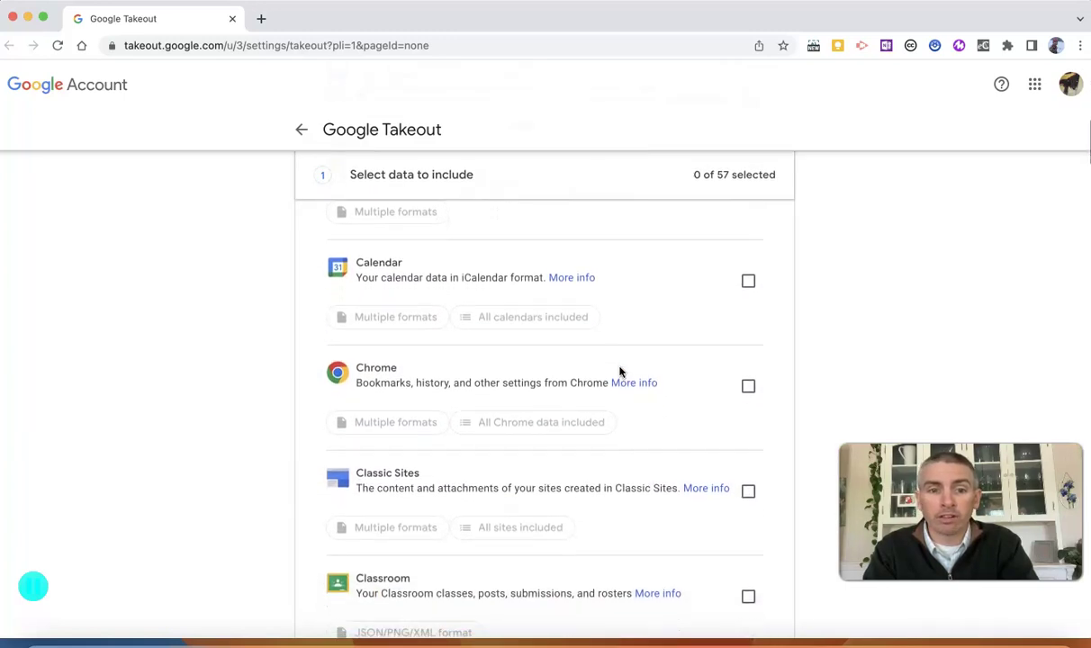
- Tick Chrome for export and scroll down the product list toward Drive
{"action": "left_click", "coordinate": [682, 329]}
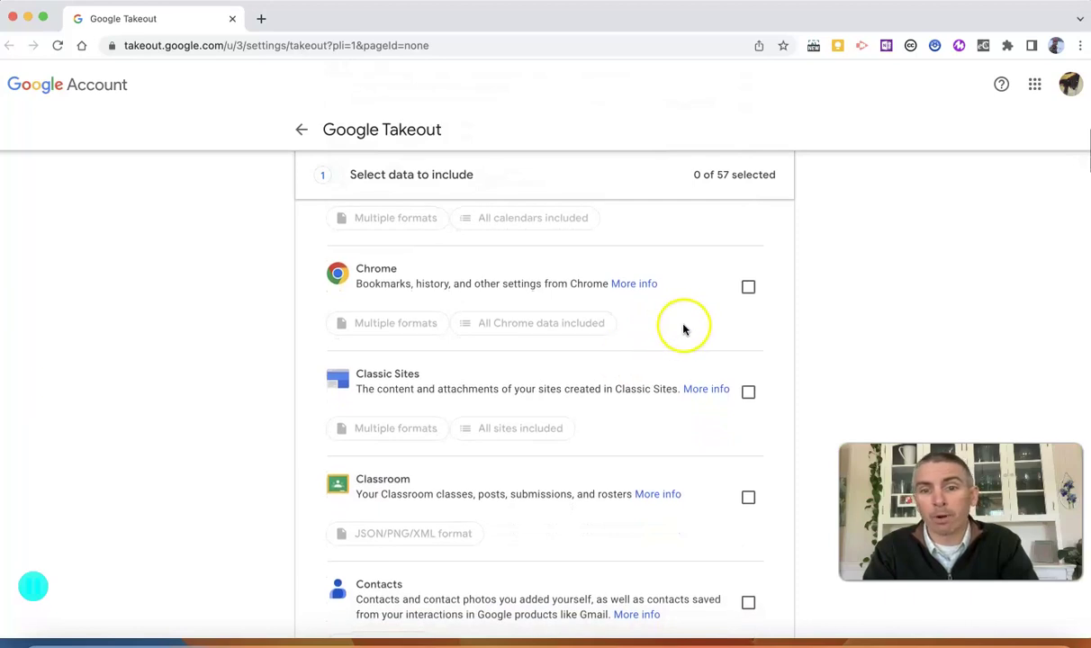
{"action": "left_click", "coordinate": [747, 287]}
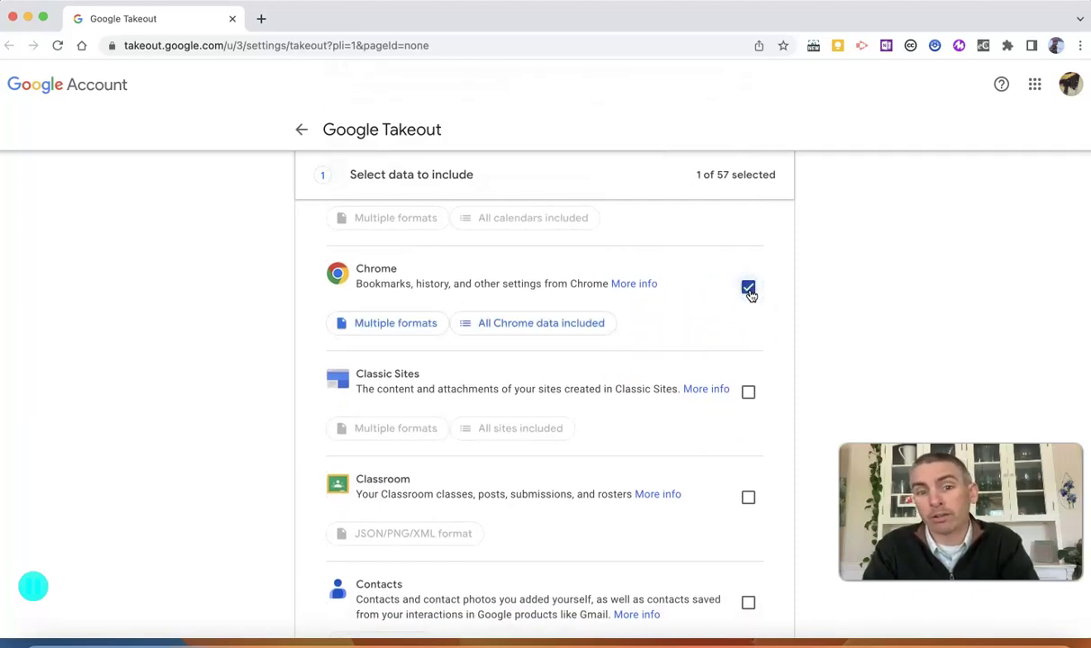
{"action": "scroll", "coordinate": [749, 295], "scroll_direction": "down", "scroll_amount": 3}
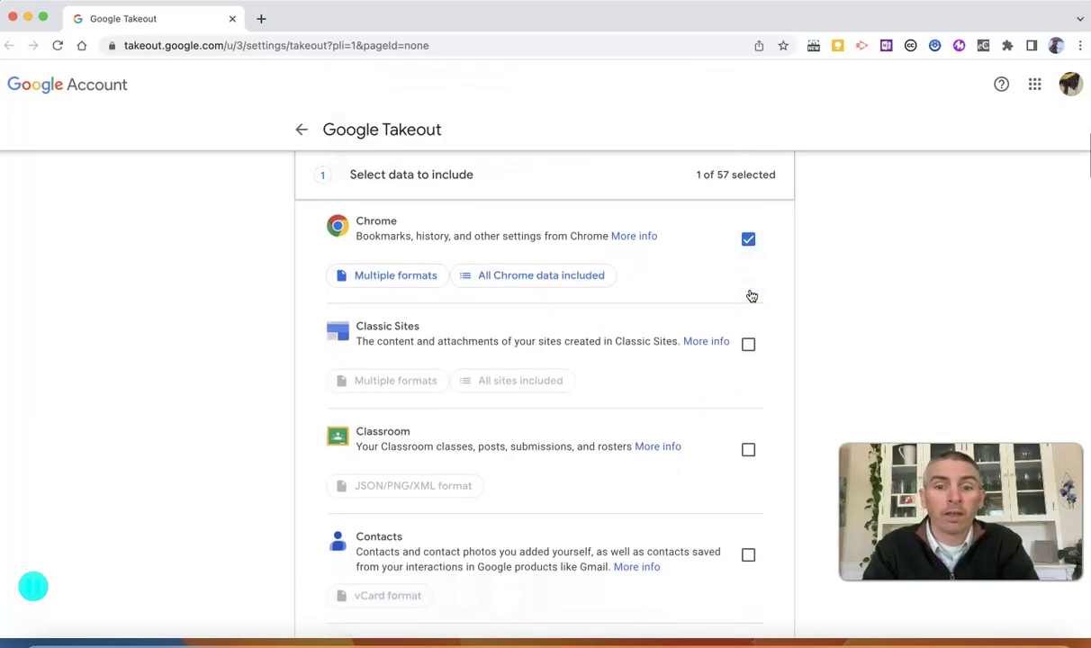
{"action": "left_click", "coordinate": [698, 309]}
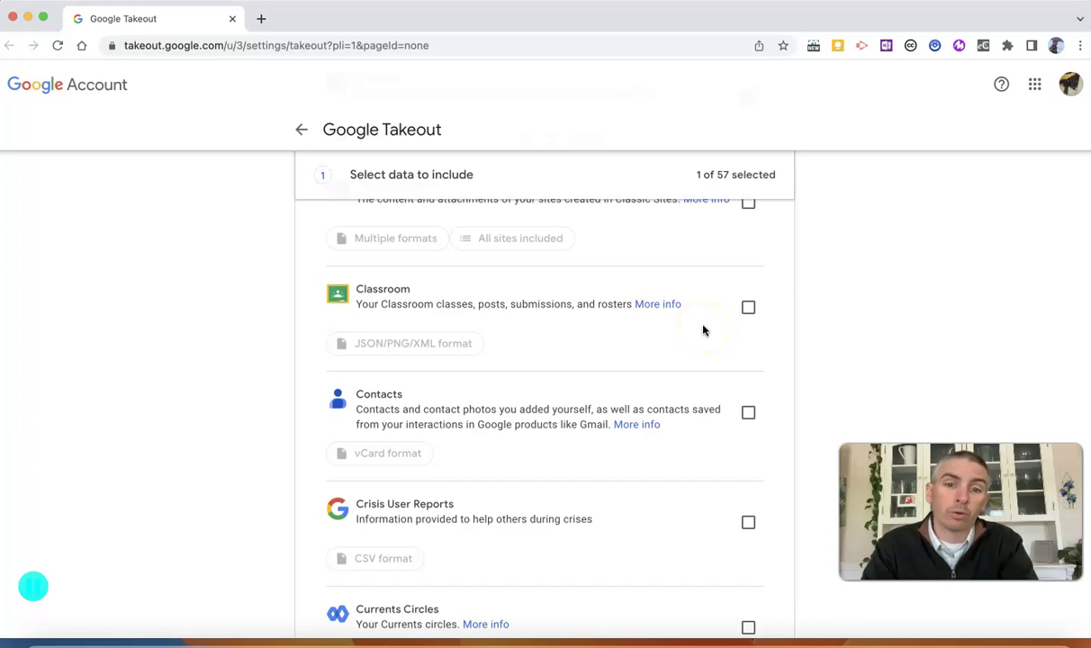
{"action": "scroll", "coordinate": [704, 331], "scroll_direction": "down", "scroll_amount": 1}
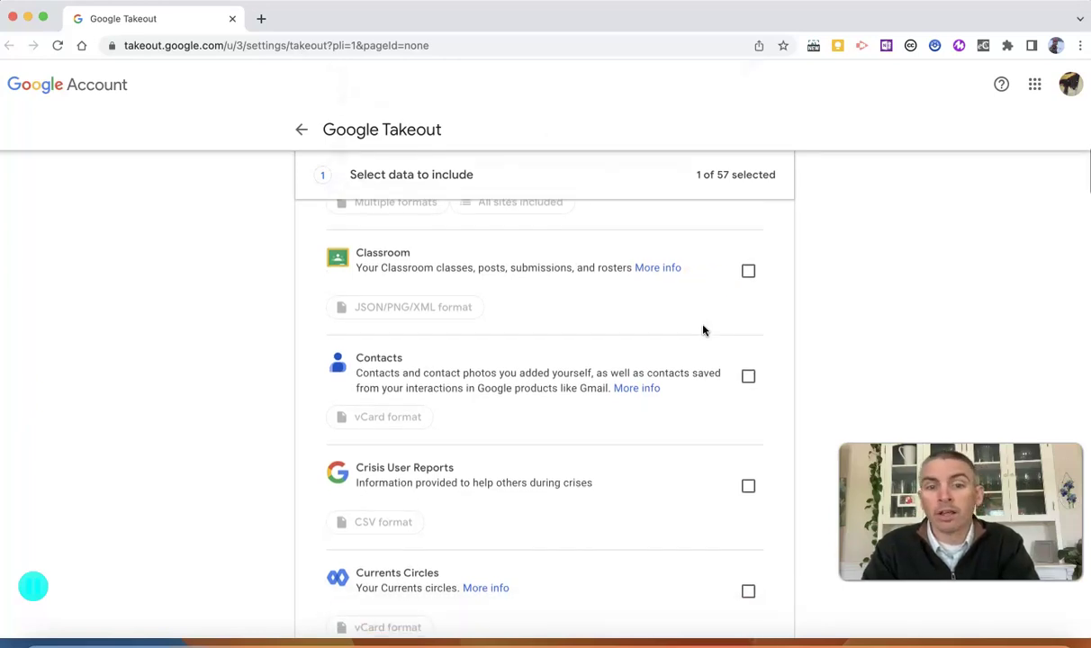
{"action": "left_click", "coordinate": [709, 293]}
{"action": "scroll", "coordinate": [704, 315], "scroll_direction": "down", "scroll_amount": 3}
{"action": "scroll", "coordinate": [703, 314], "scroll_direction": "down", "scroll_amount": 10}
{"action": "scroll", "coordinate": [703, 314], "scroll_direction": "down", "scroll_amount": 4}
{"action": "scroll", "coordinate": [704, 312], "scroll_direction": "up", "scroll_amount": 2}
- Include Drive files in the export
{"action": "left_click", "coordinate": [750, 319]}
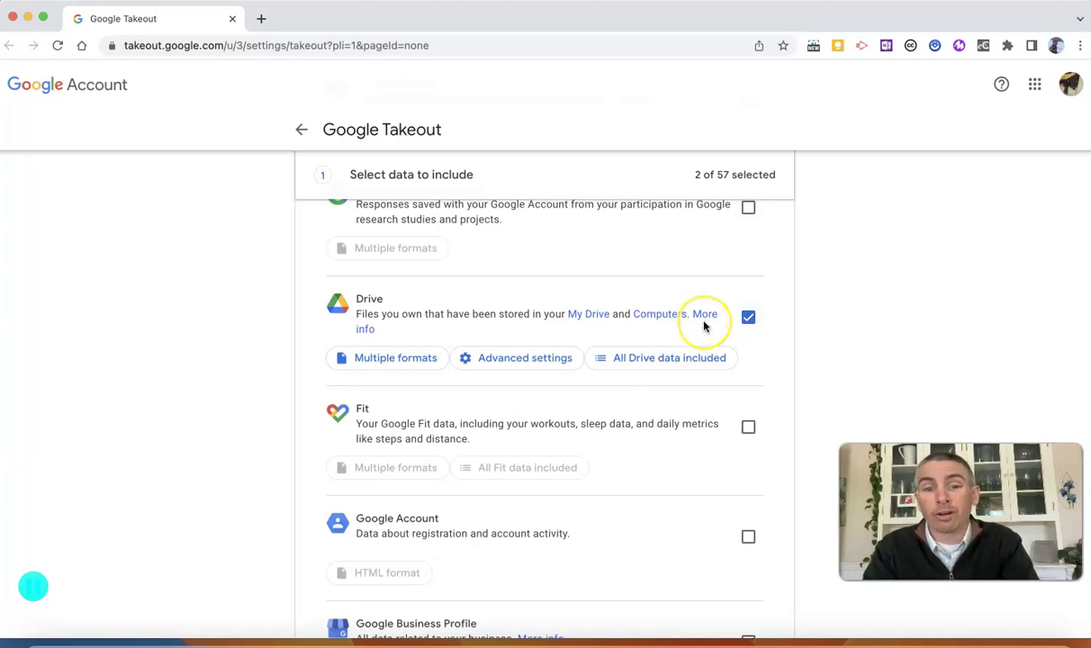
{"action": "scroll", "coordinate": [705, 326], "scroll_direction": "down", "scroll_amount": 5}
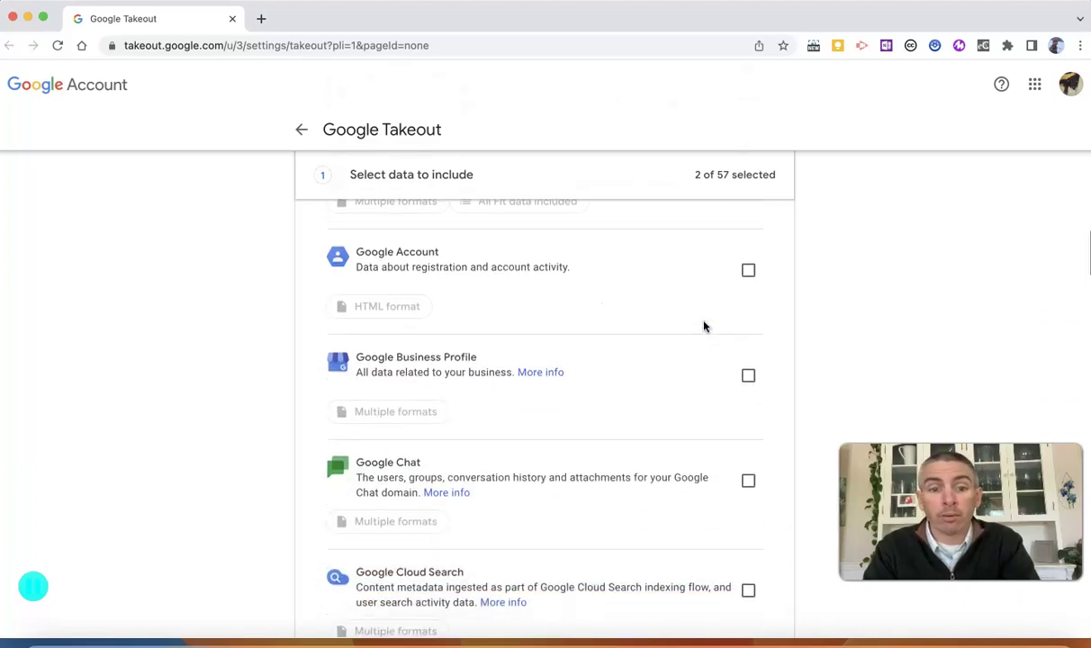
{"action": "scroll", "coordinate": [705, 326], "scroll_direction": "down", "scroll_amount": 5}
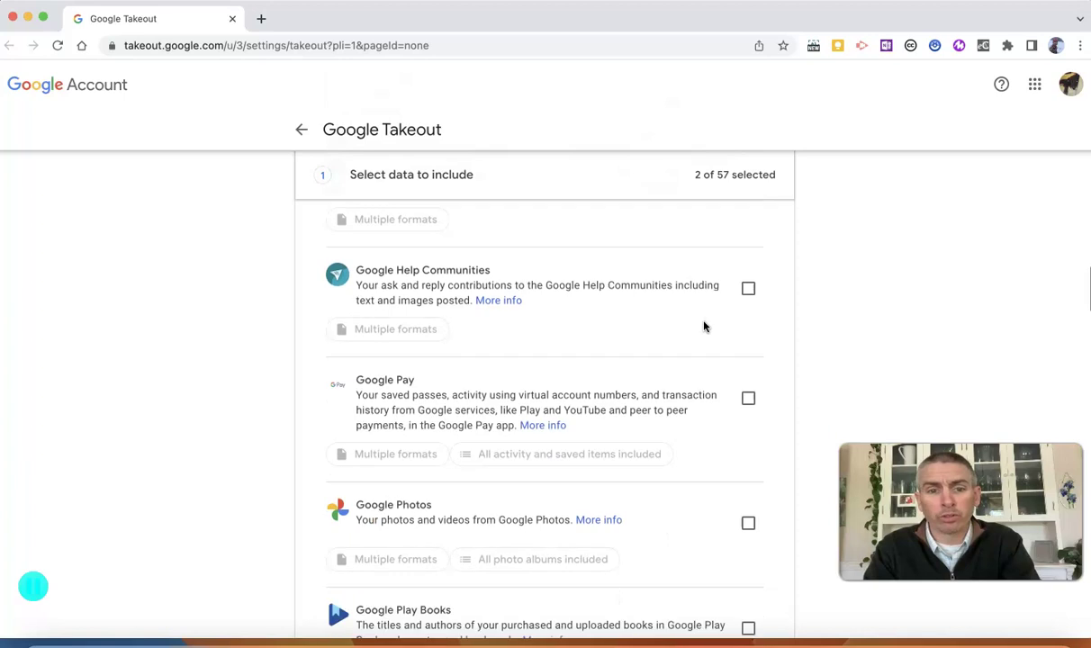
{"action": "scroll", "coordinate": [705, 327], "scroll_direction": "down", "scroll_amount": 3}
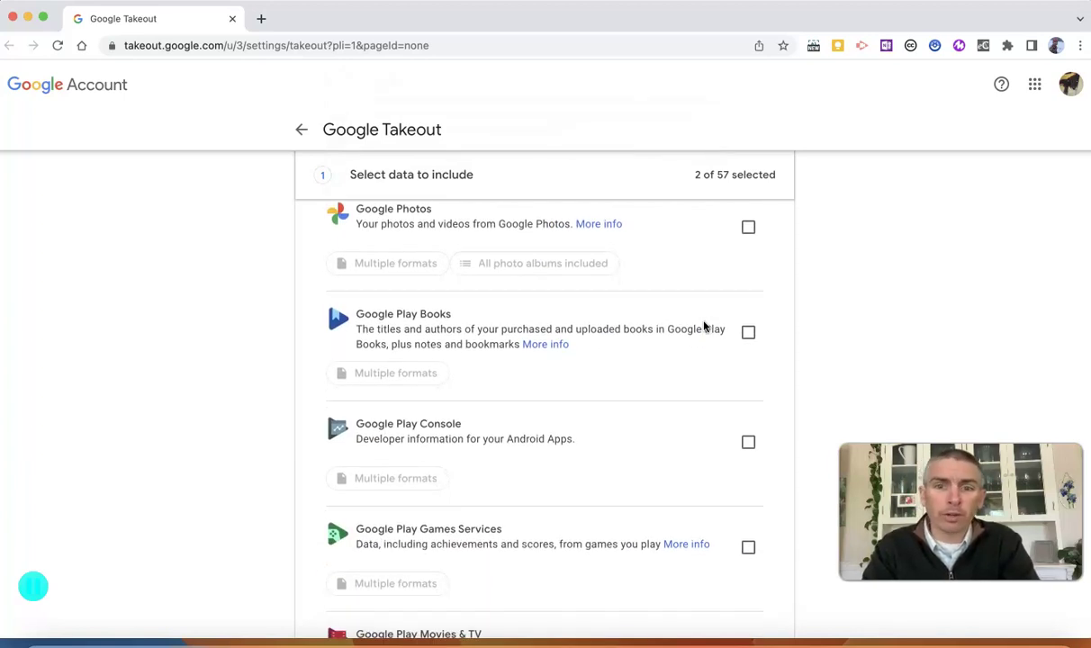
{"action": "scroll", "coordinate": [696, 297], "scroll_direction": "up", "scroll_amount": 1}
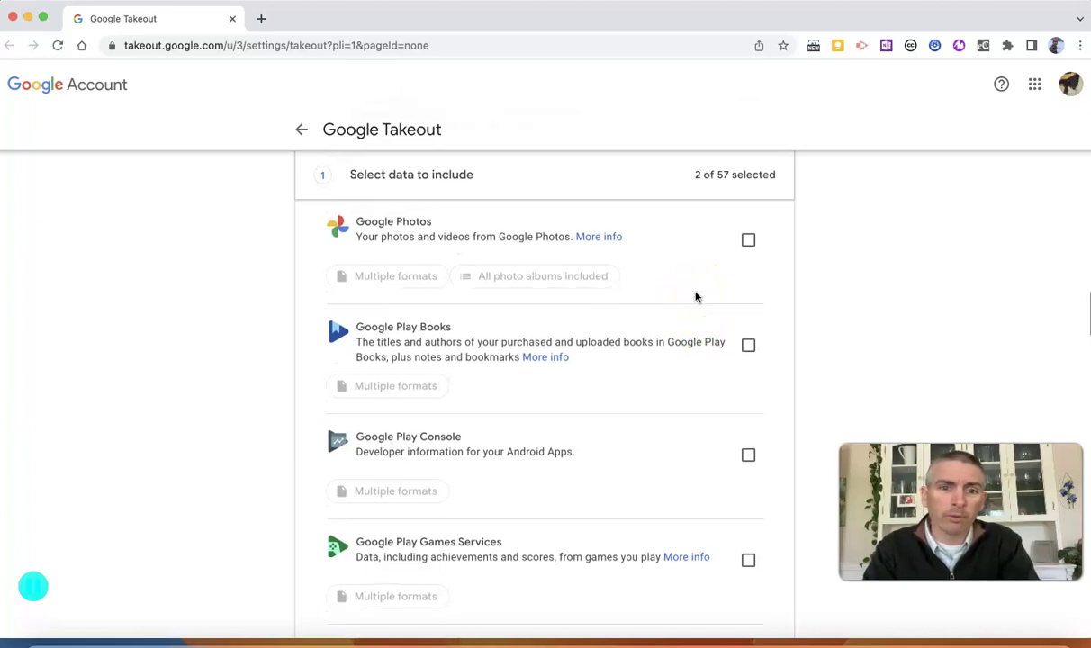
- Tick My Maps and scroll to the end of the list where Next step appears
{"action": "scroll", "coordinate": [691, 304], "scroll_direction": "down", "scroll_amount": 10}
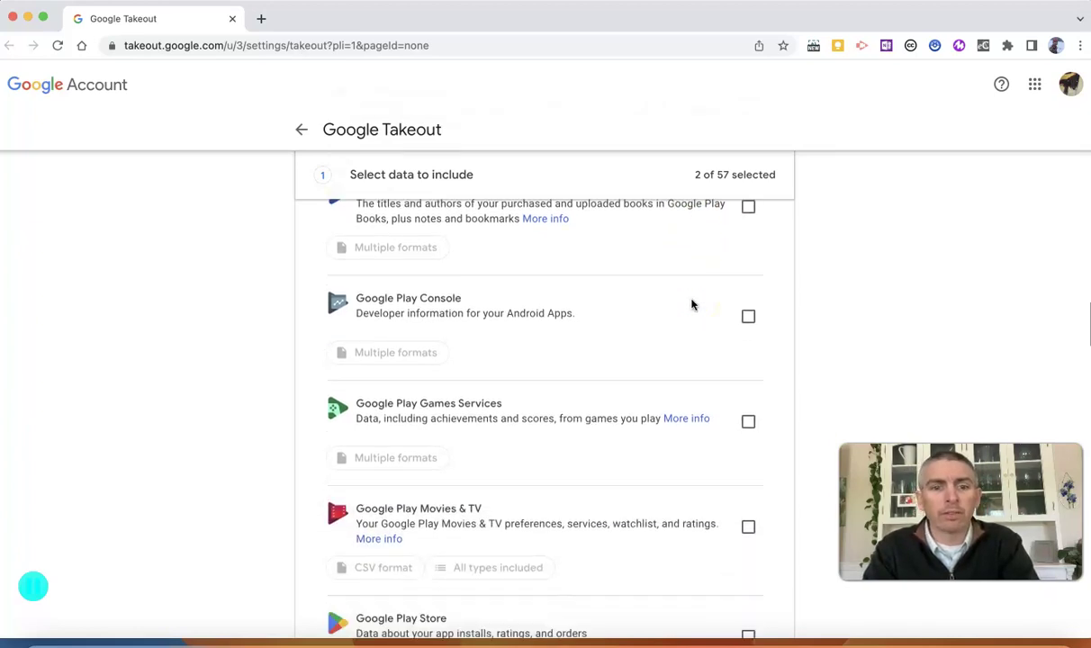
{"action": "scroll", "coordinate": [691, 304], "scroll_direction": "down", "scroll_amount": 6}
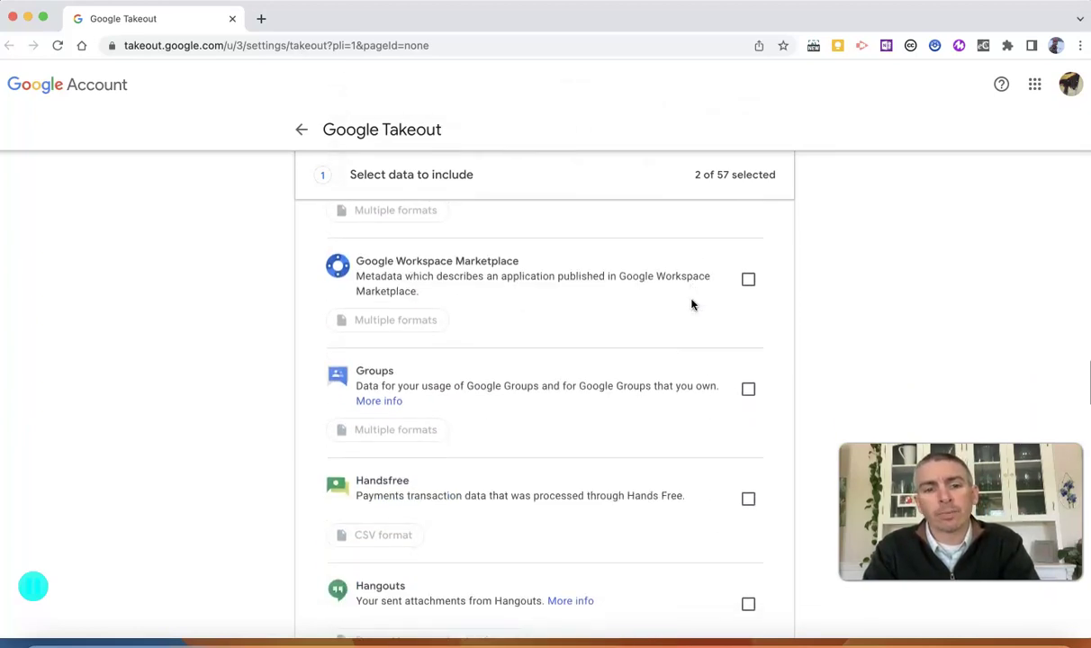
{"action": "scroll", "coordinate": [692, 304], "scroll_direction": "down", "scroll_amount": 5}
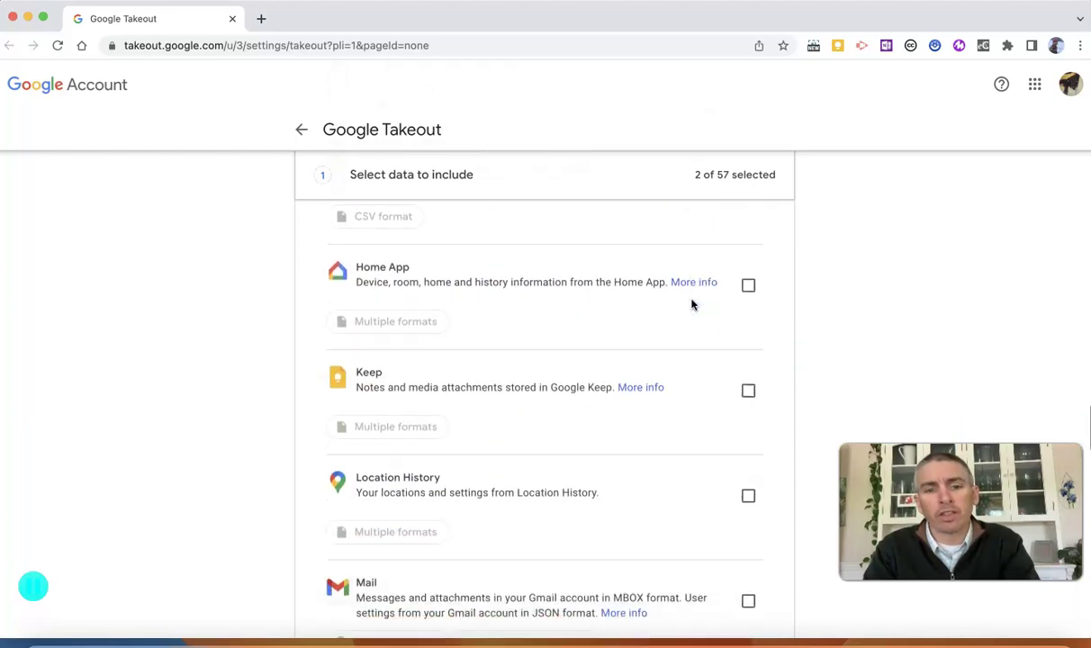
{"action": "scroll", "coordinate": [691, 304], "scroll_direction": "down", "scroll_amount": 4}
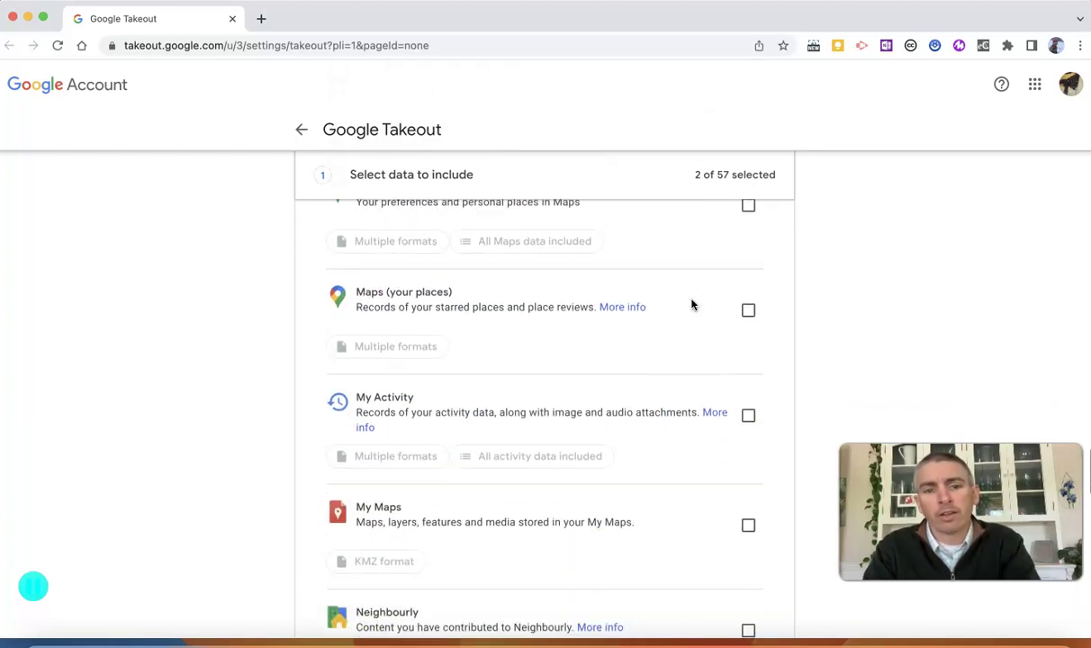
{"action": "scroll", "coordinate": [691, 304], "scroll_direction": "down", "scroll_amount": 2}
{"action": "left_click", "coordinate": [748, 300]}
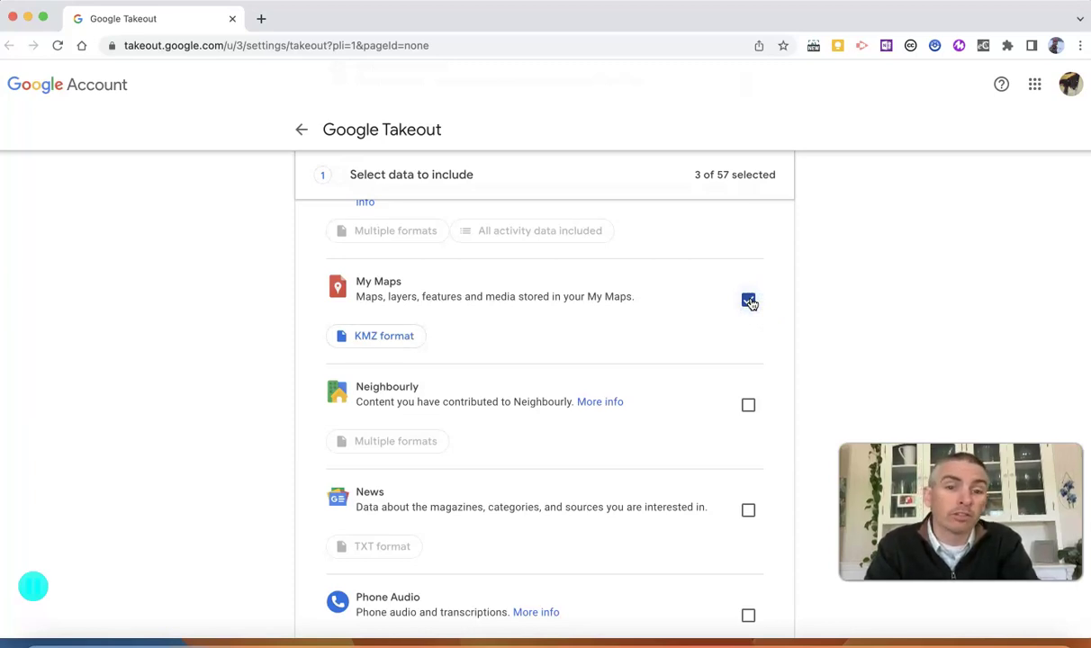
{"action": "scroll", "coordinate": [742, 327], "scroll_direction": "down", "scroll_amount": 5}
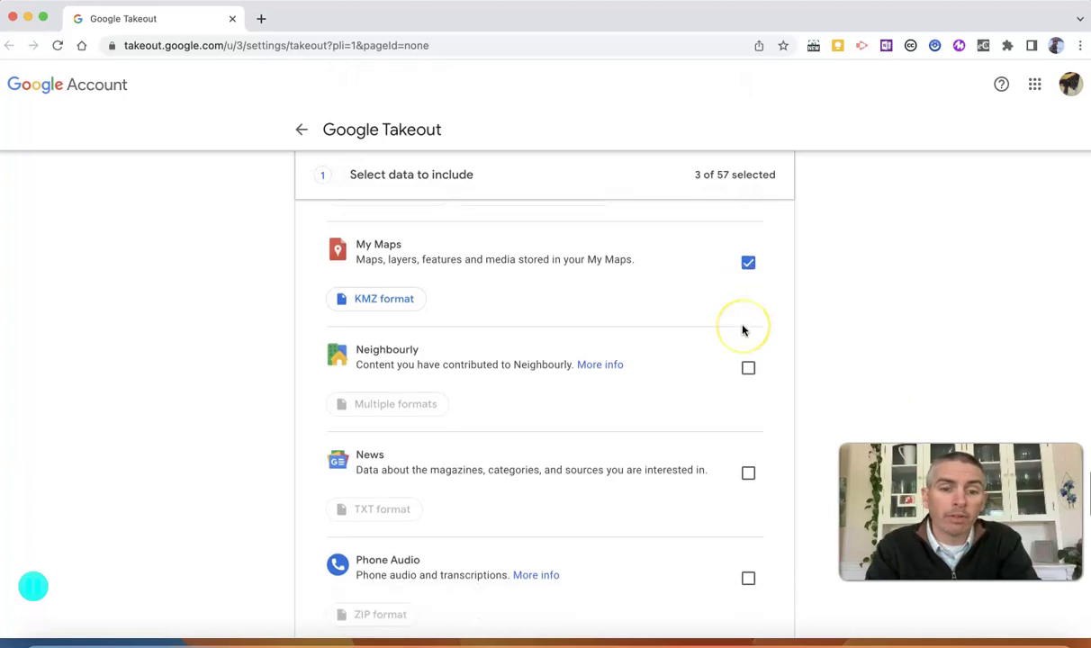
{"action": "scroll", "coordinate": [742, 329], "scroll_direction": "down", "scroll_amount": 14}
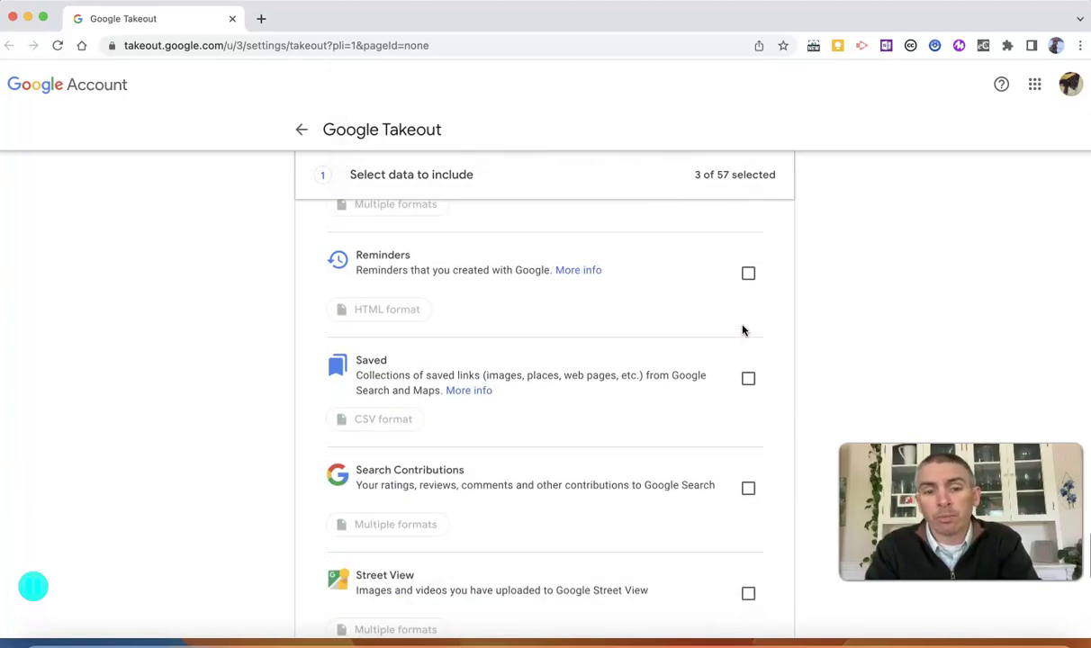
{"action": "scroll", "coordinate": [742, 329], "scroll_direction": "down", "scroll_amount": 2}
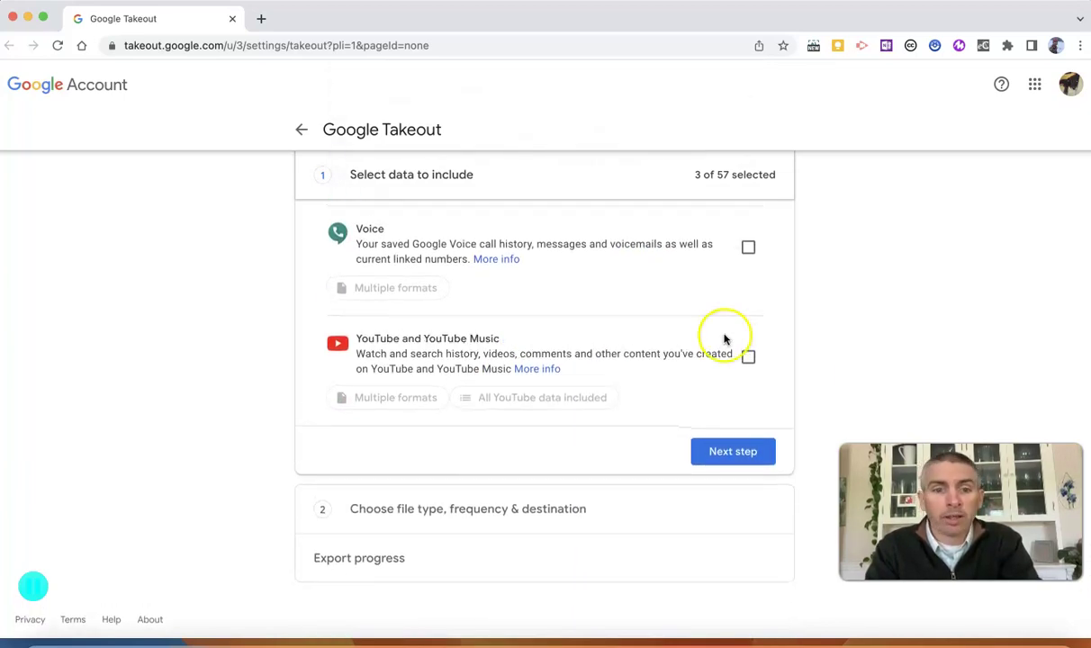
- Move to delivery options and keep 'Send download link via email' as the destination
{"action": "left_click", "coordinate": [726, 454]}
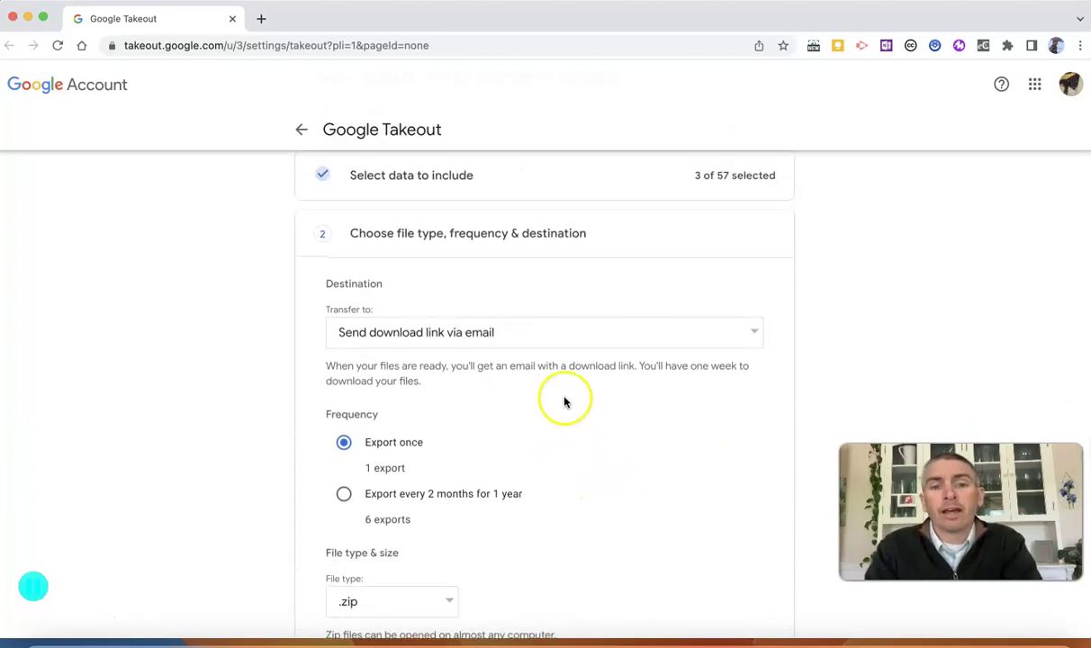
{"action": "left_click", "coordinate": [536, 342]}
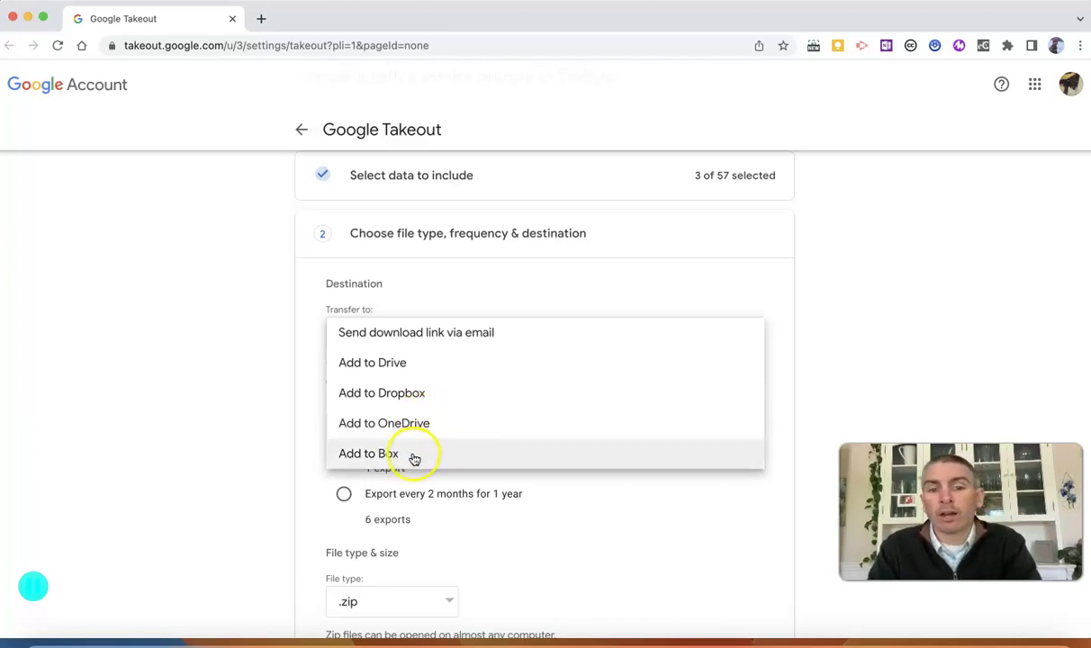
{"action": "left_click", "coordinate": [419, 333]}
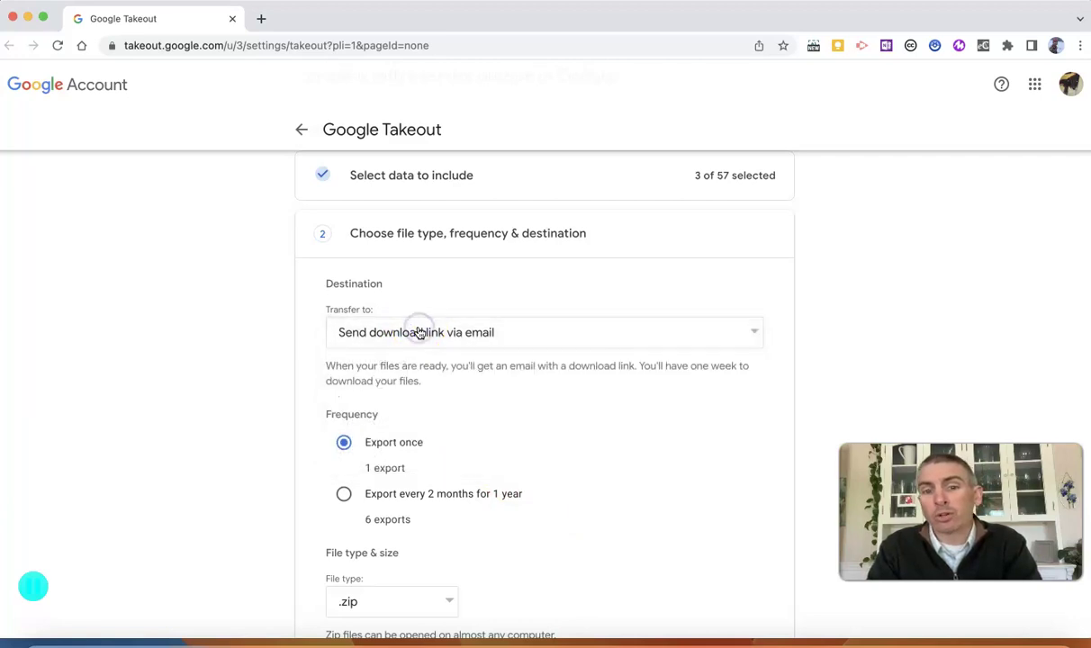
{"action": "left_click", "coordinate": [432, 342]}
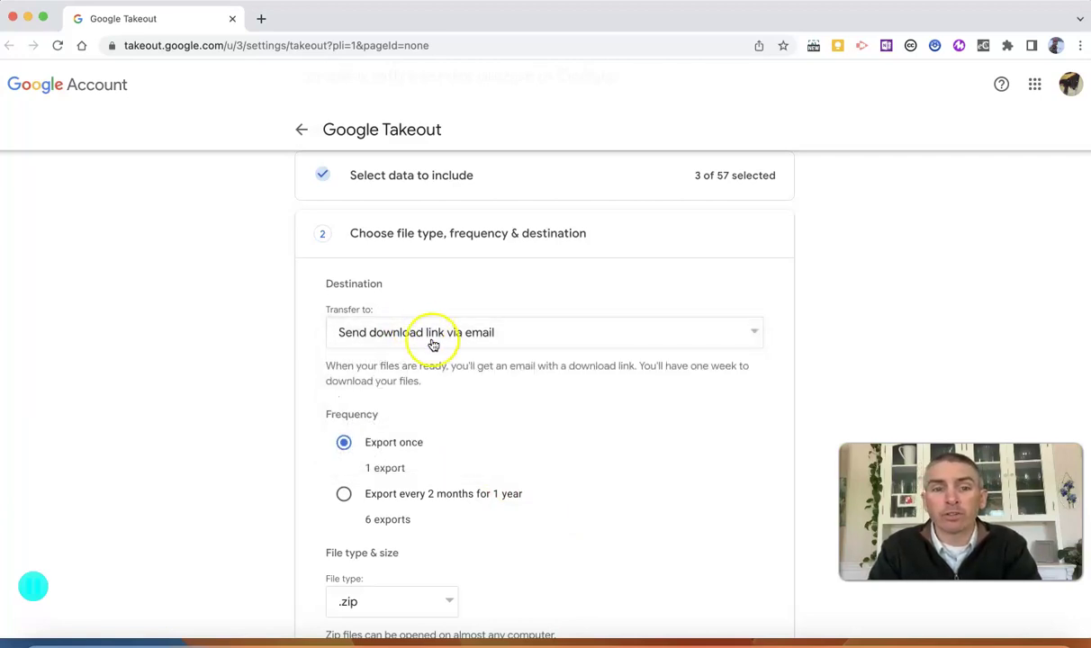
{"action": "left_click", "coordinate": [432, 338]}
{"action": "left_click", "coordinate": [480, 429]}
{"action": "scroll", "coordinate": [480, 428], "scroll_direction": "down", "scroll_amount": 2}
{"action": "scroll", "coordinate": [479, 428], "scroll_direction": "down", "scroll_amount": 4}
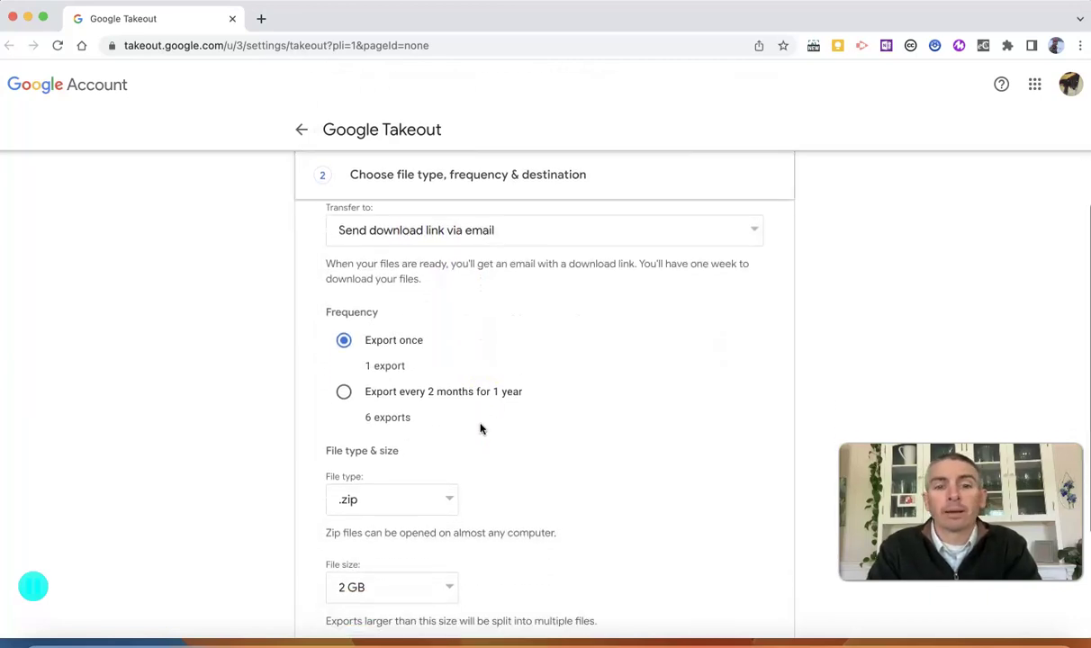
{"action": "scroll", "coordinate": [480, 429], "scroll_direction": "down", "scroll_amount": 1}
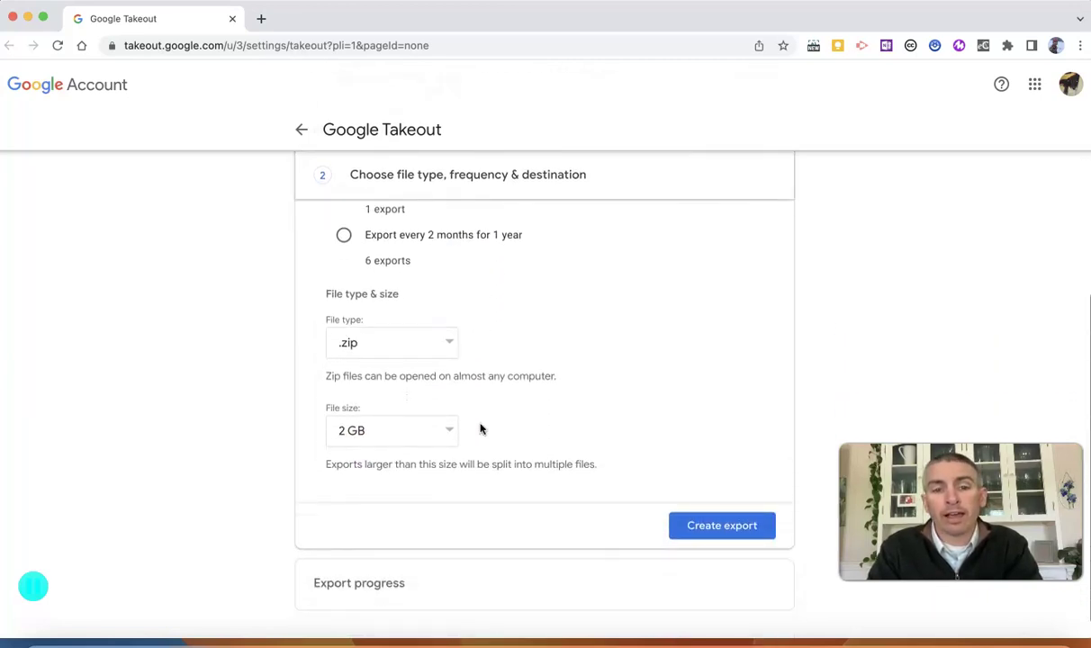
{"action": "left_click", "coordinate": [422, 438]}
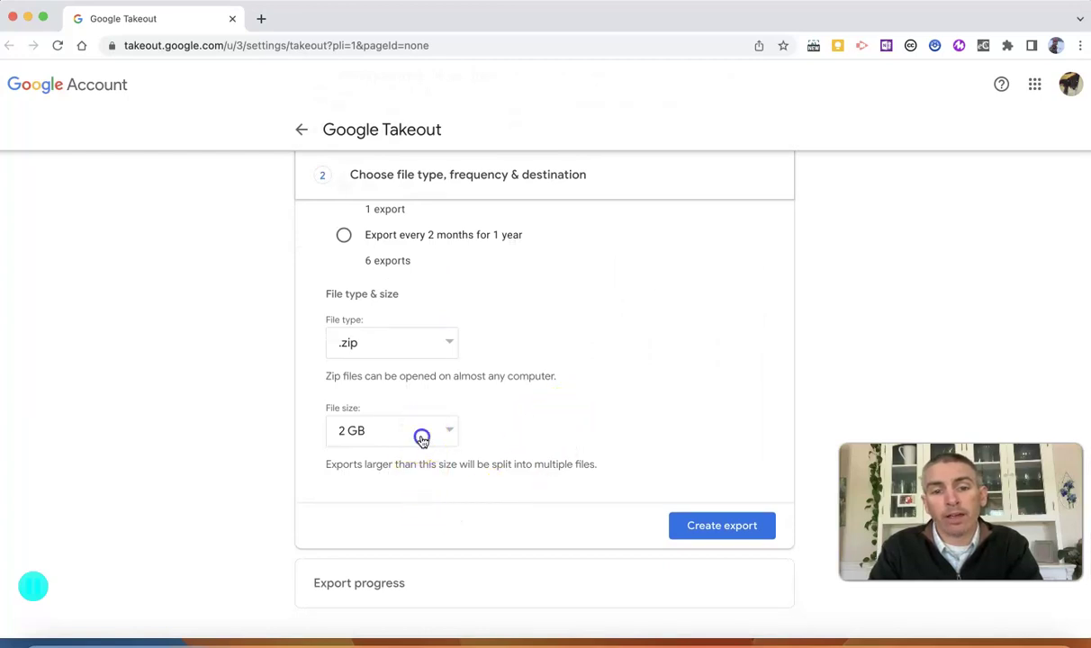
{"action": "left_click", "coordinate": [401, 463]}
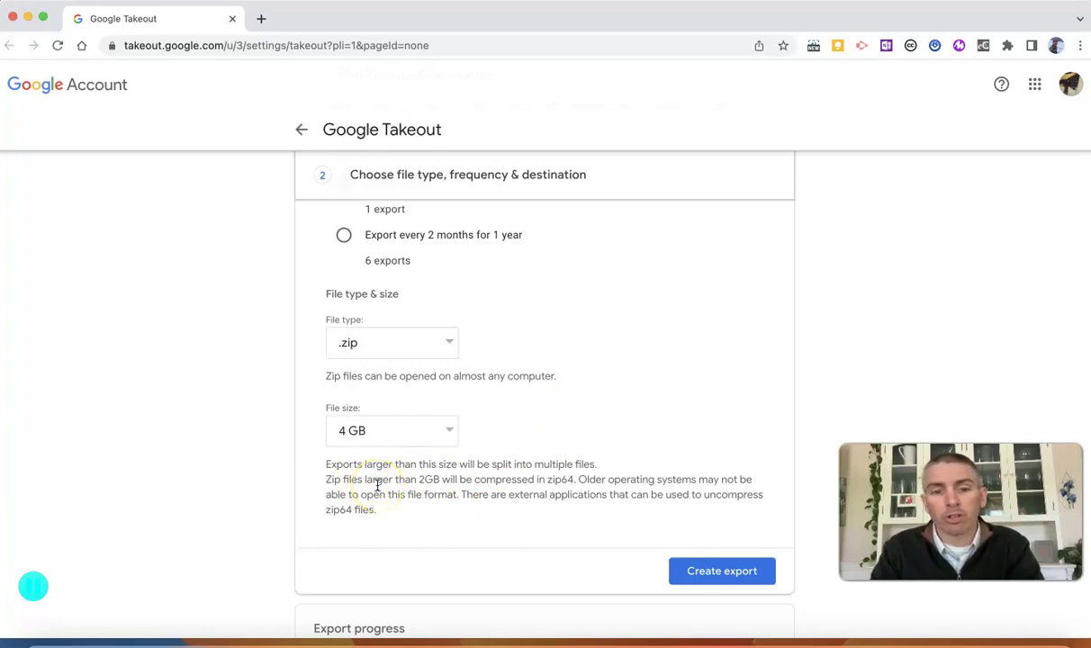
{"action": "scroll", "coordinate": [377, 485], "scroll_direction": "down", "scroll_amount": 1}
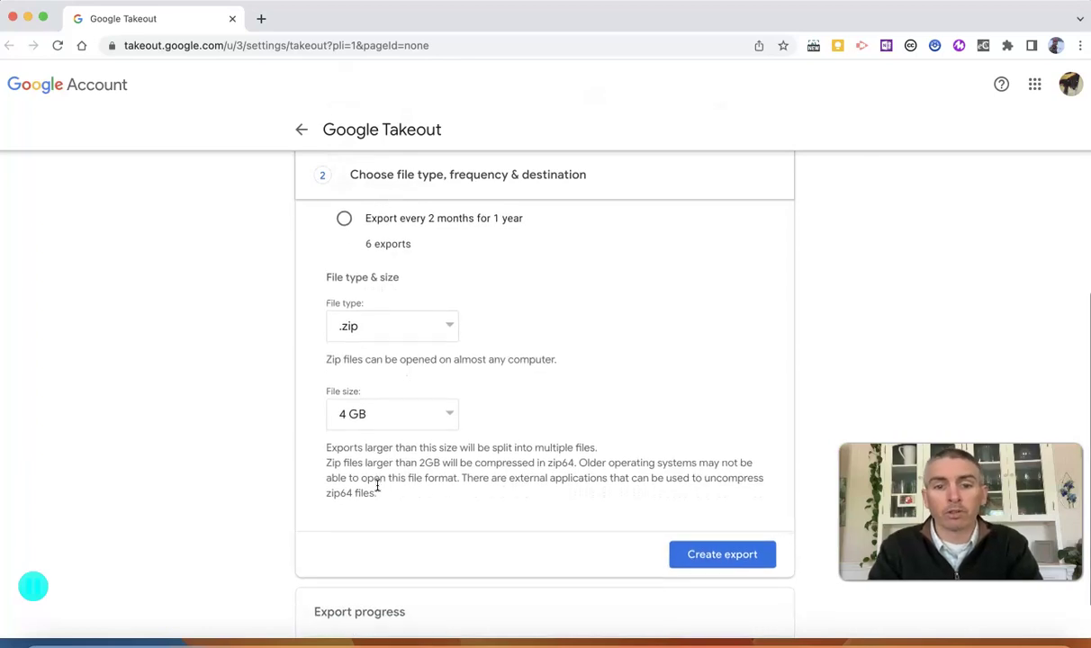
{"action": "scroll", "coordinate": [377, 485], "scroll_direction": "down", "scroll_amount": 1}
{"action": "left_click", "coordinate": [409, 388]}
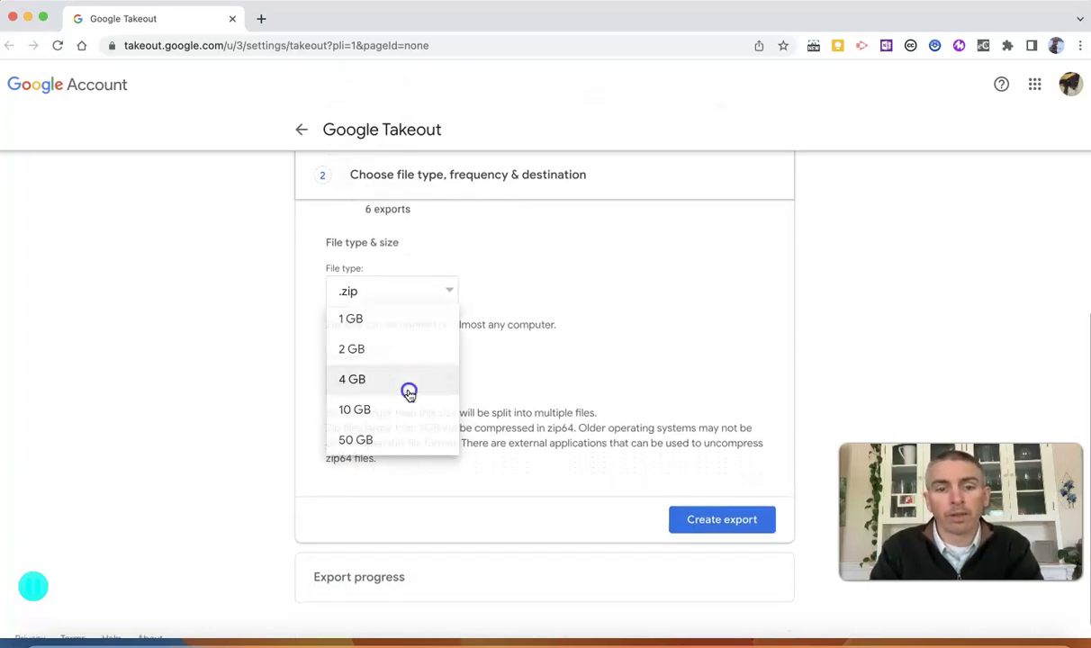
{"action": "left_click", "coordinate": [379, 350]}
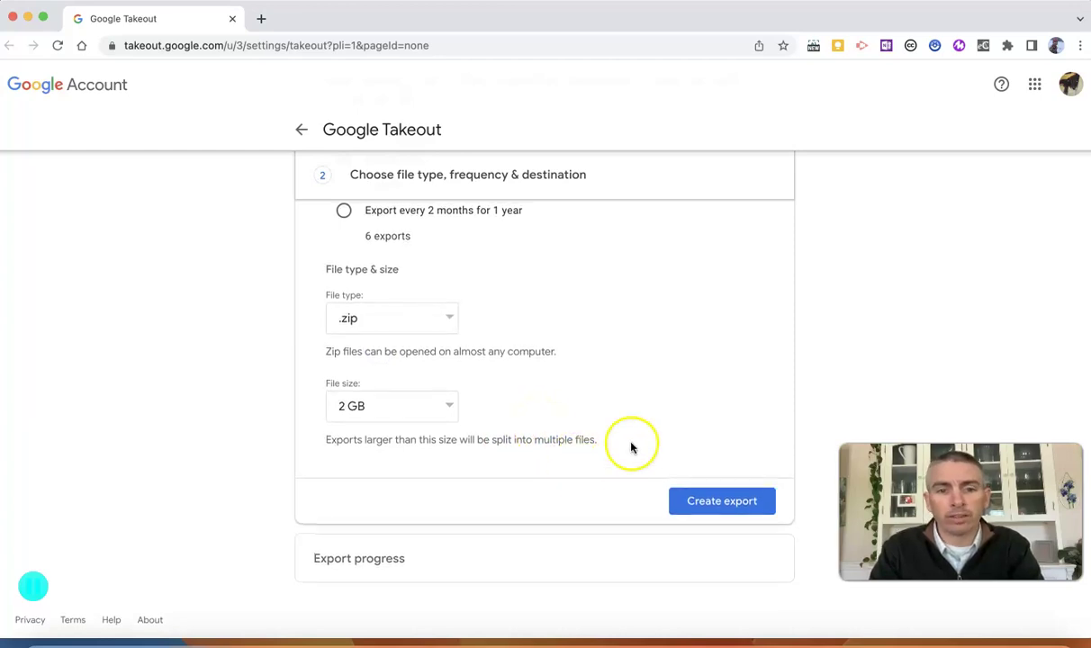
- Create the export and review its progress copying files from 2 products
{"action": "left_click", "coordinate": [718, 499]}
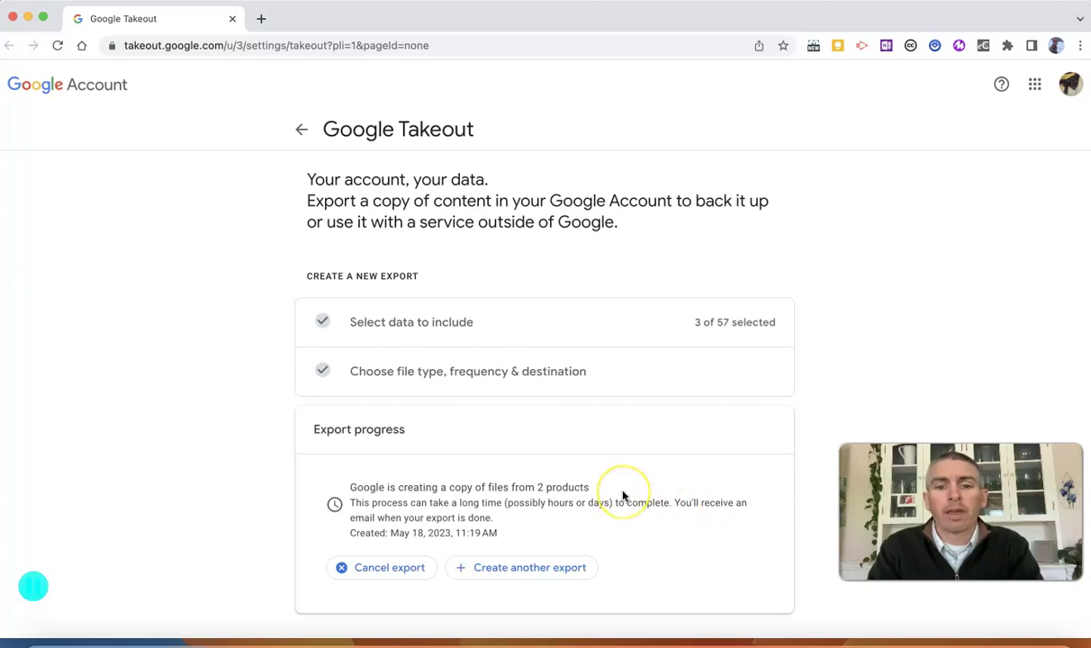
{"action": "scroll", "coordinate": [622, 495], "scroll_direction": "down", "scroll_amount": 1}
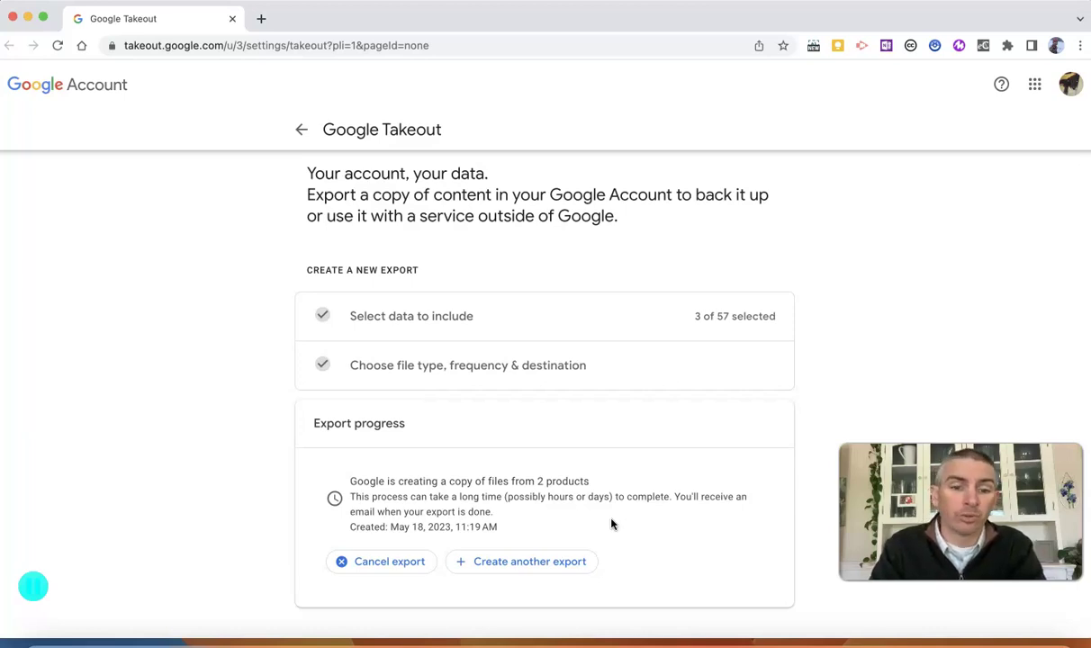
{"action": "scroll", "coordinate": [611, 524], "scroll_direction": "down", "scroll_amount": 1}
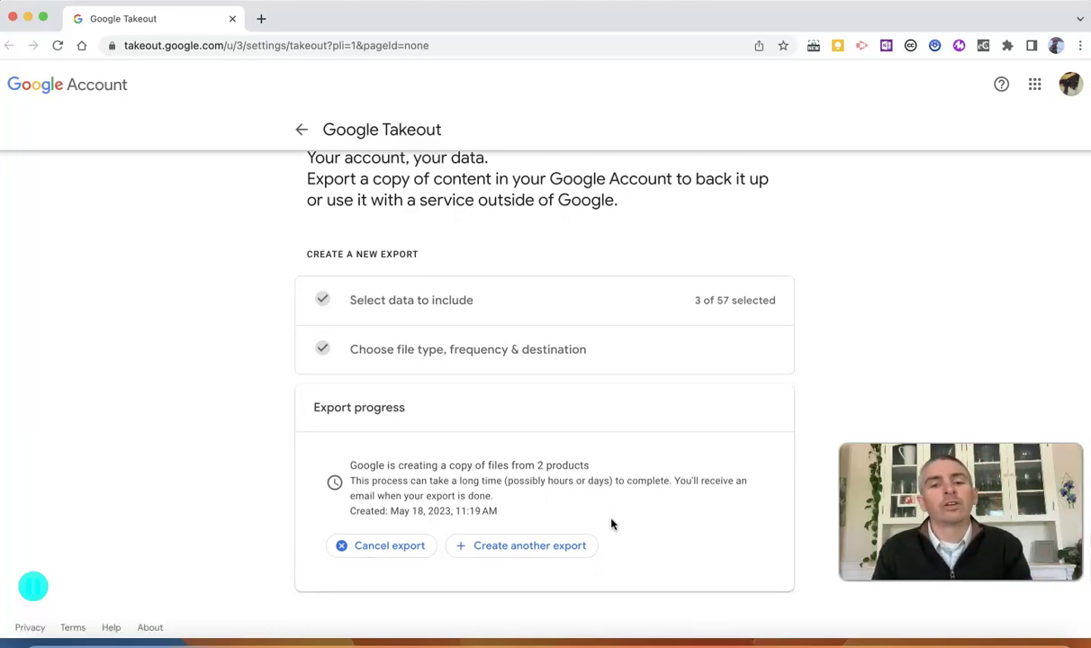